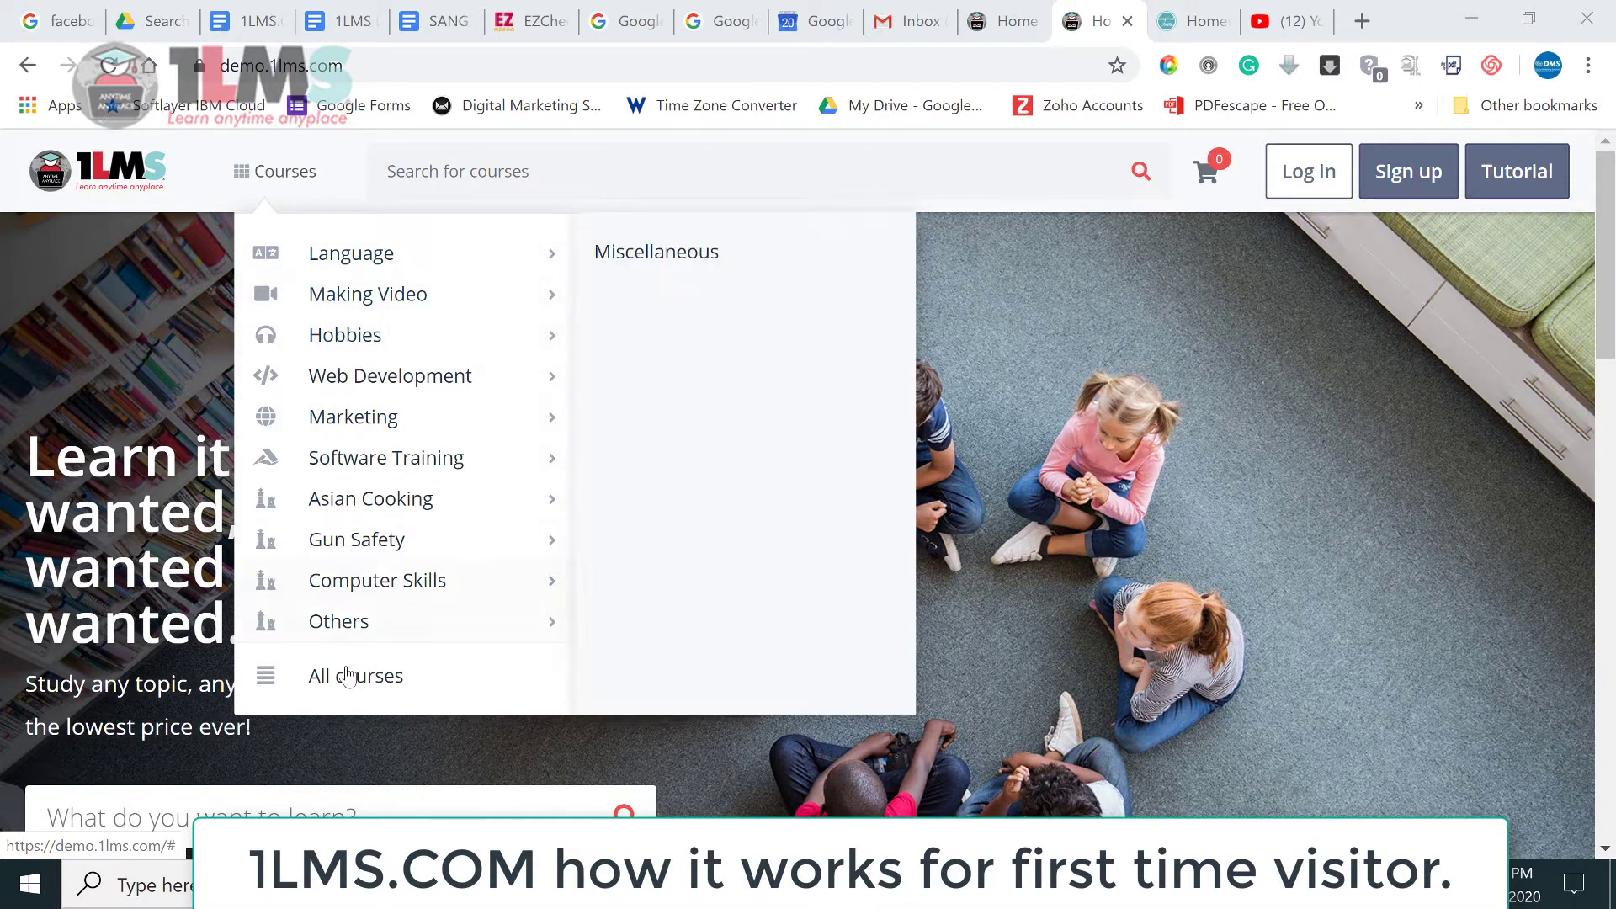
Step: Search courses for 'com', finding After Effects CC 2019 and Communication Skills
{"action": "left_click", "coordinate": [578, 175]}
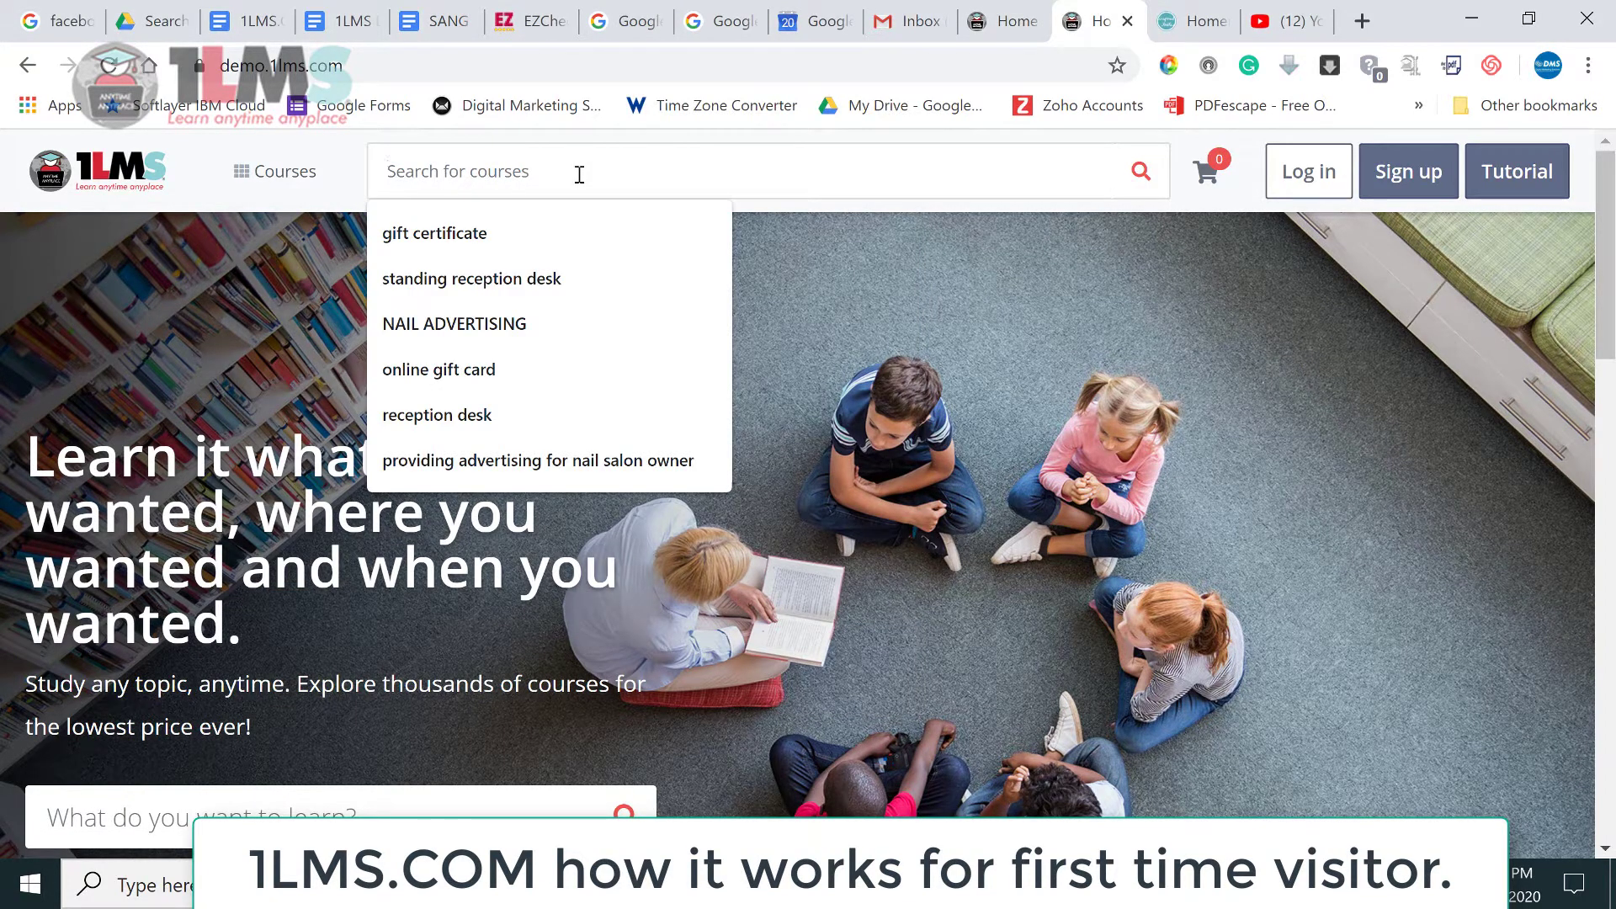
{"action": "type", "text": "co"}
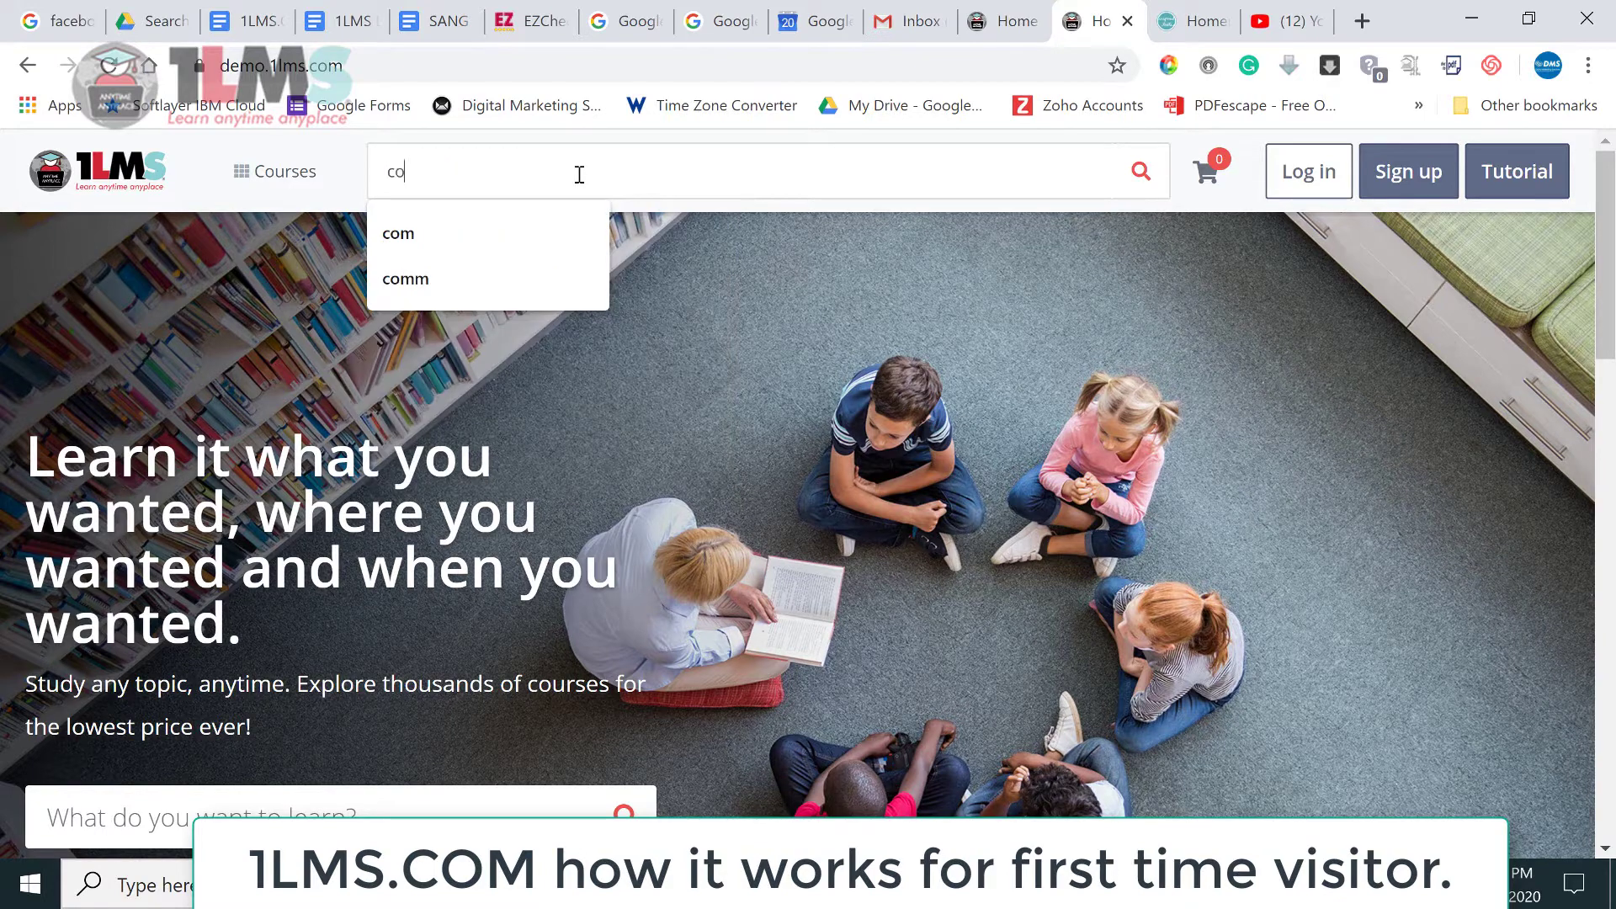
{"action": "type", "text": "m"}
{"action": "key", "text": "Return"}
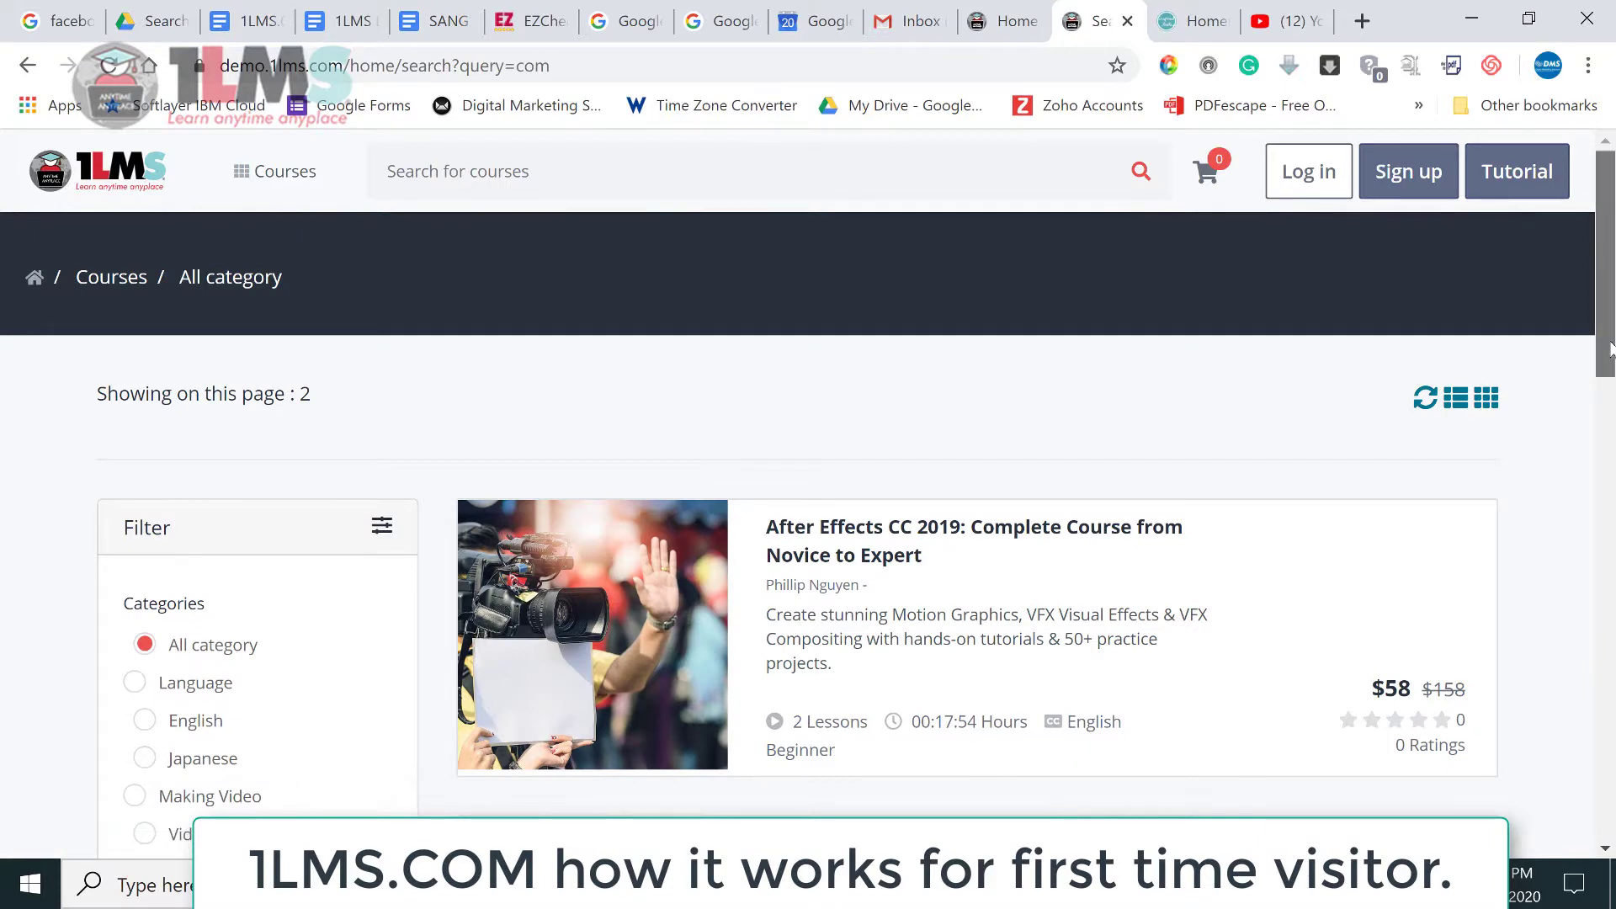
{"action": "left_click_drag", "start_coordinate": [1611, 350], "coordinate": [1610, 442]}
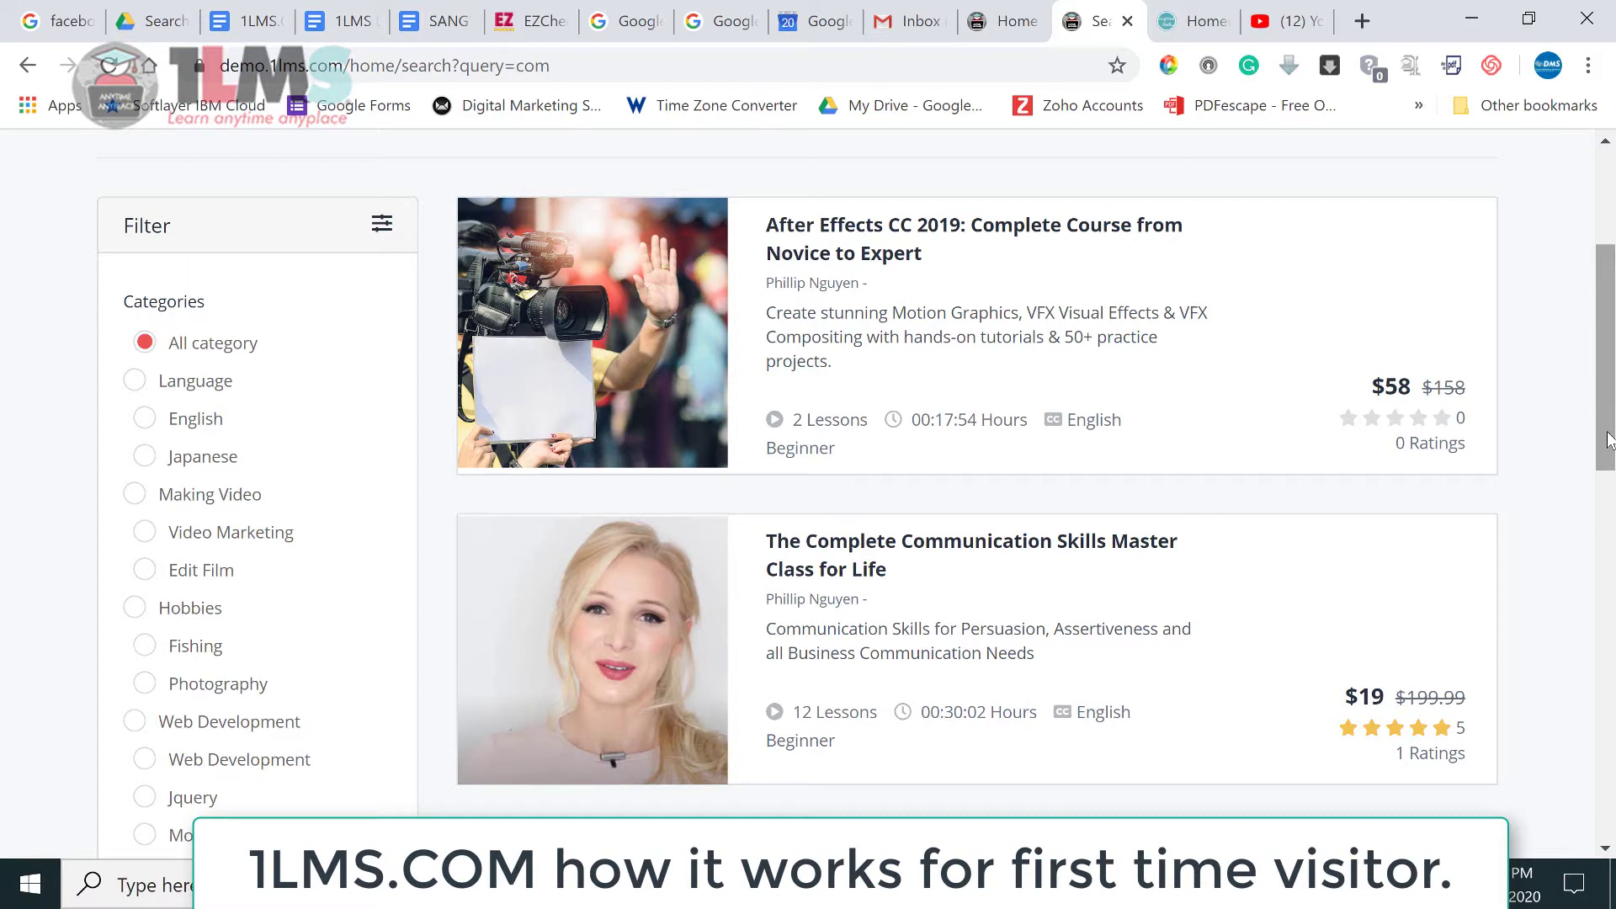
{"action": "scroll", "coordinate": [1611, 438], "scroll_direction": "up", "scroll_amount": 3}
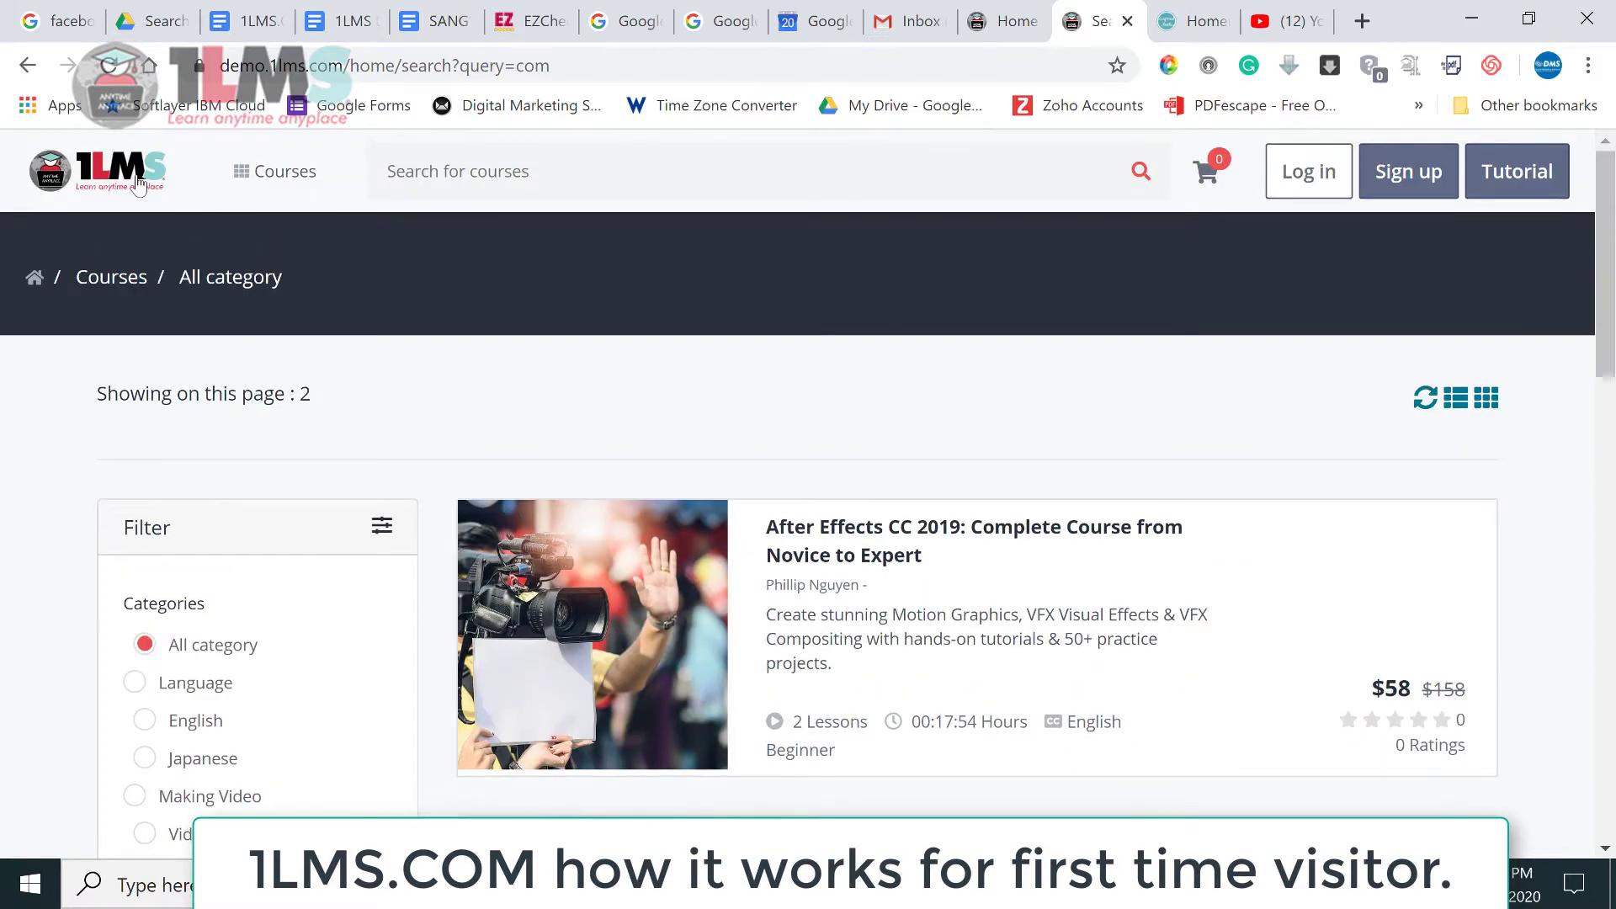
{"action": "left_click", "coordinate": [140, 186]}
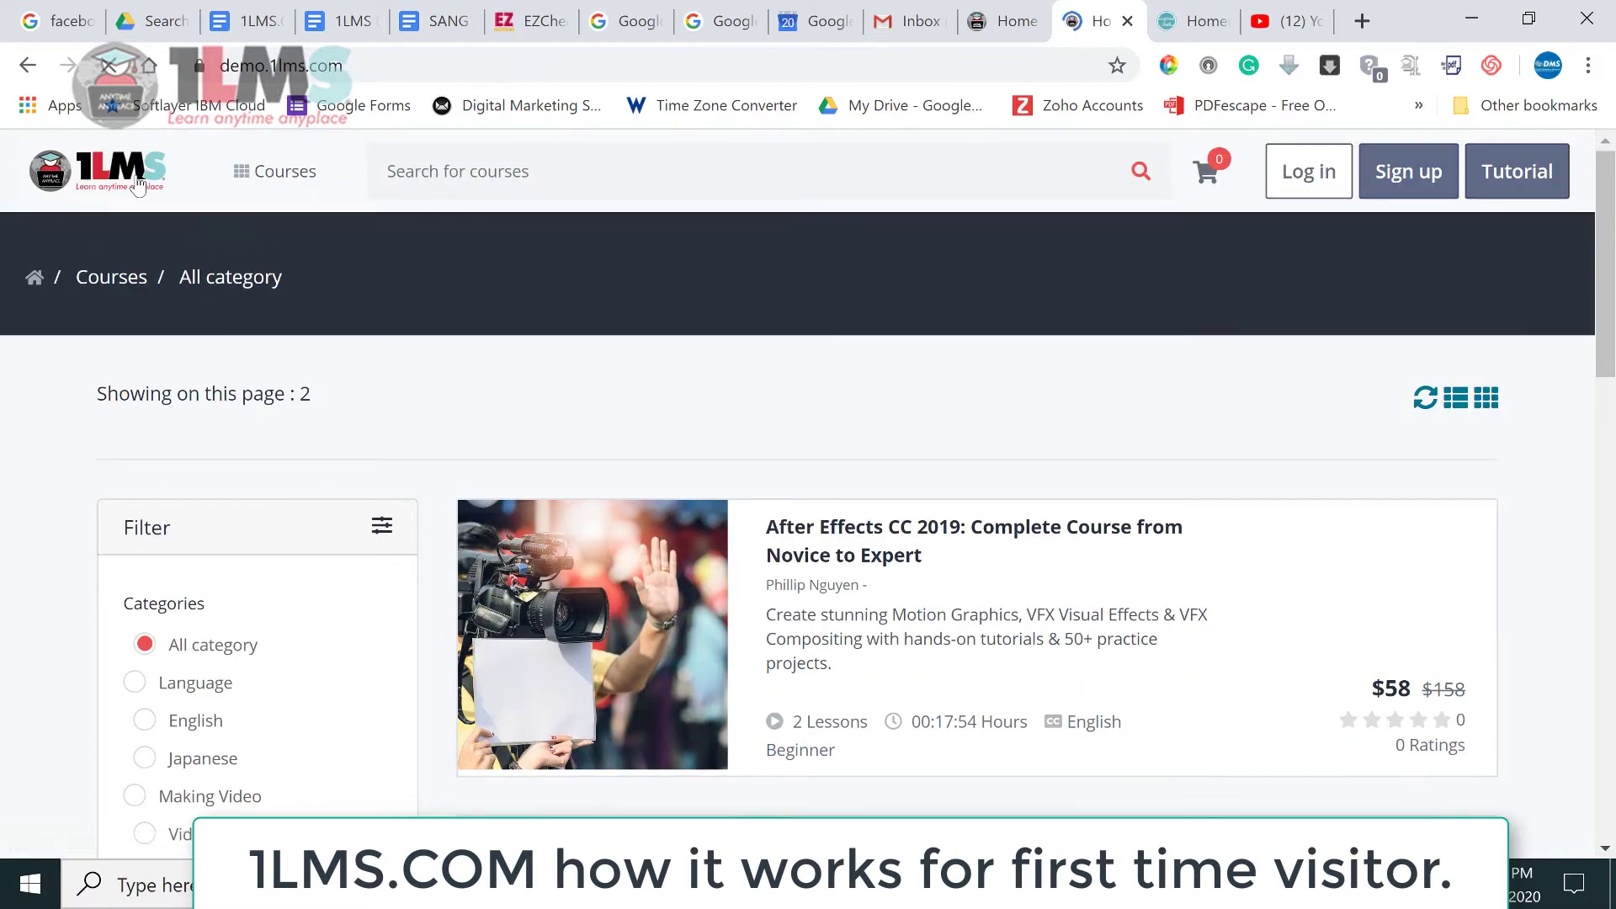
{"action": "scroll", "coordinate": [1592, 378], "scroll_direction": "down", "scroll_amount": 2}
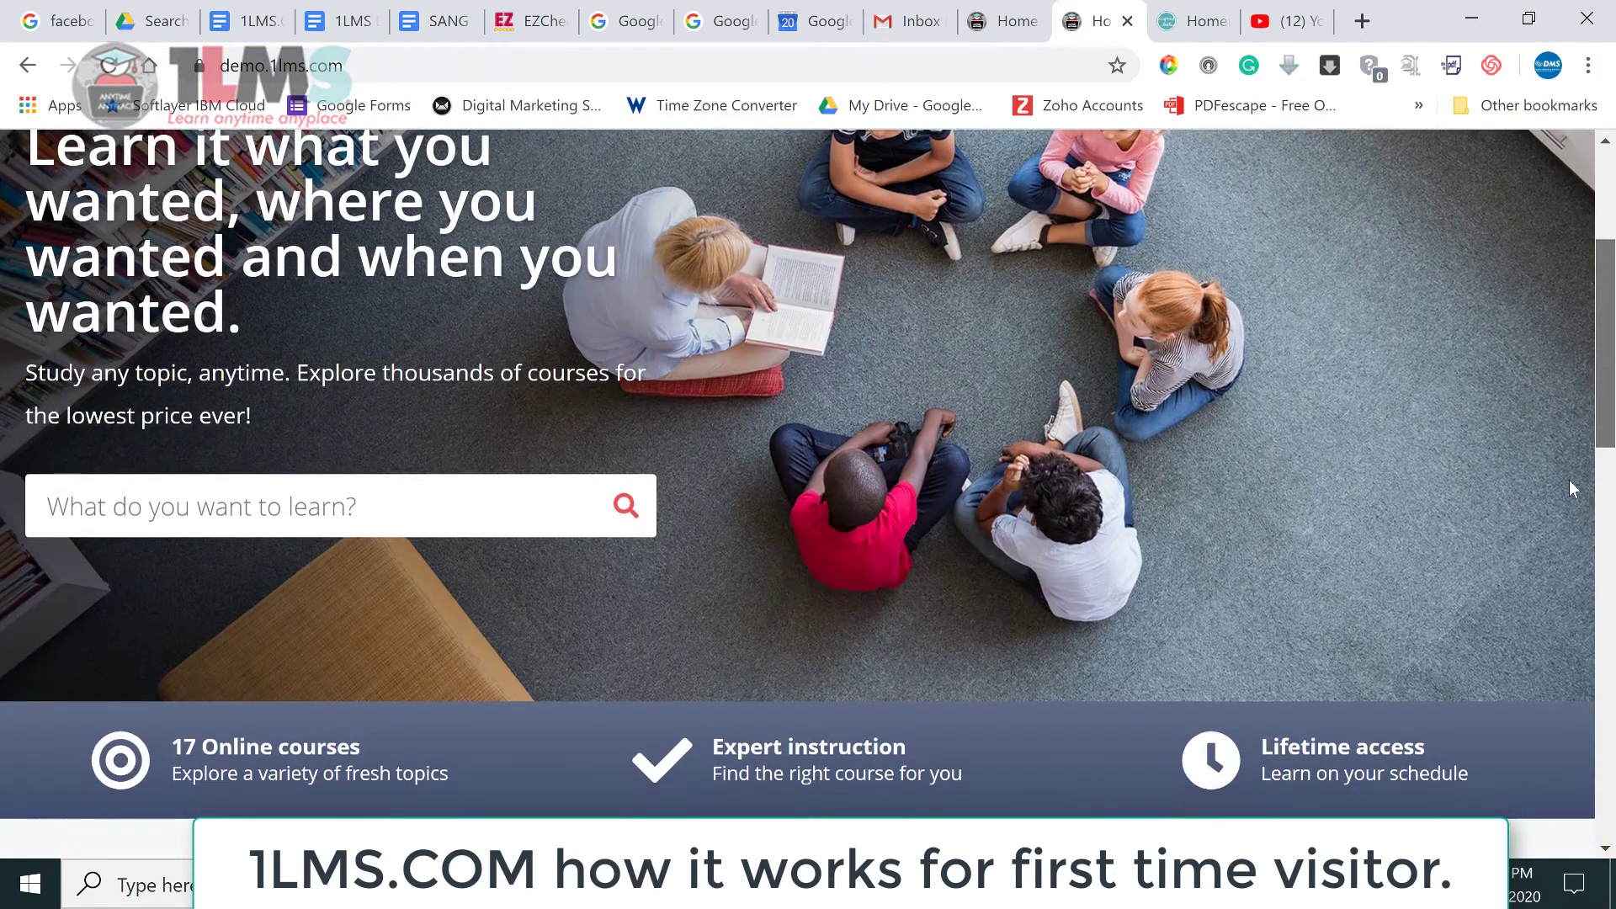
{"action": "scroll", "coordinate": [1570, 480], "scroll_direction": "down", "scroll_amount": 3}
{"action": "scroll", "coordinate": [1568, 546], "scroll_direction": "down", "scroll_amount": 2}
{"action": "scroll", "coordinate": [1566, 618], "scroll_direction": "down", "scroll_amount": 3}
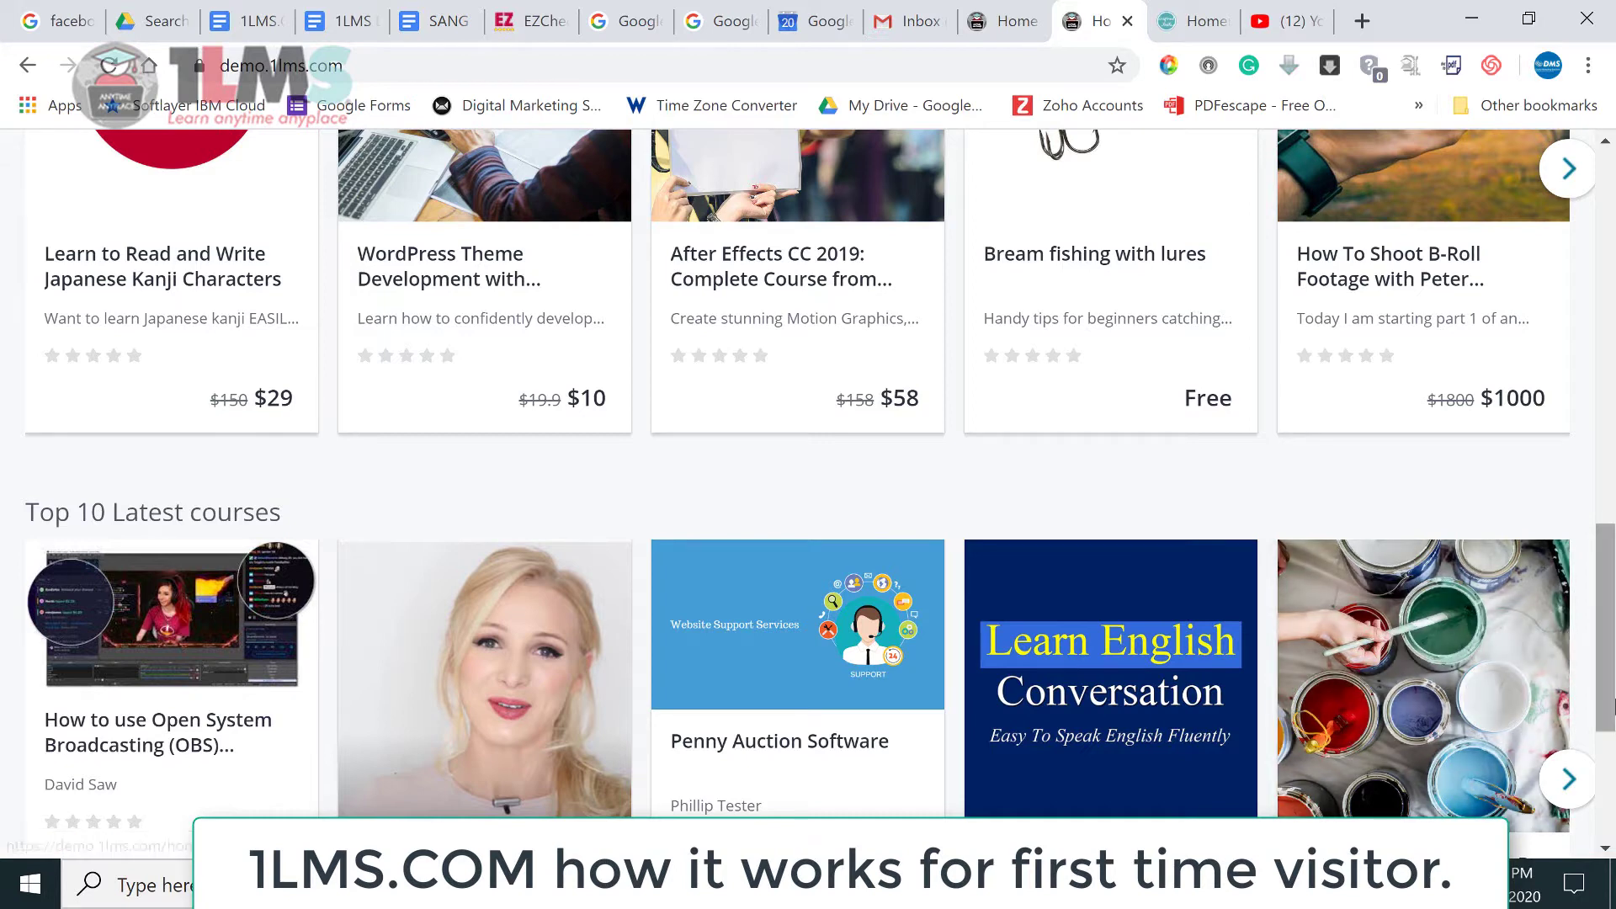
{"action": "left_click_drag", "start_coordinate": [1605, 629], "coordinate": [1612, 257]}
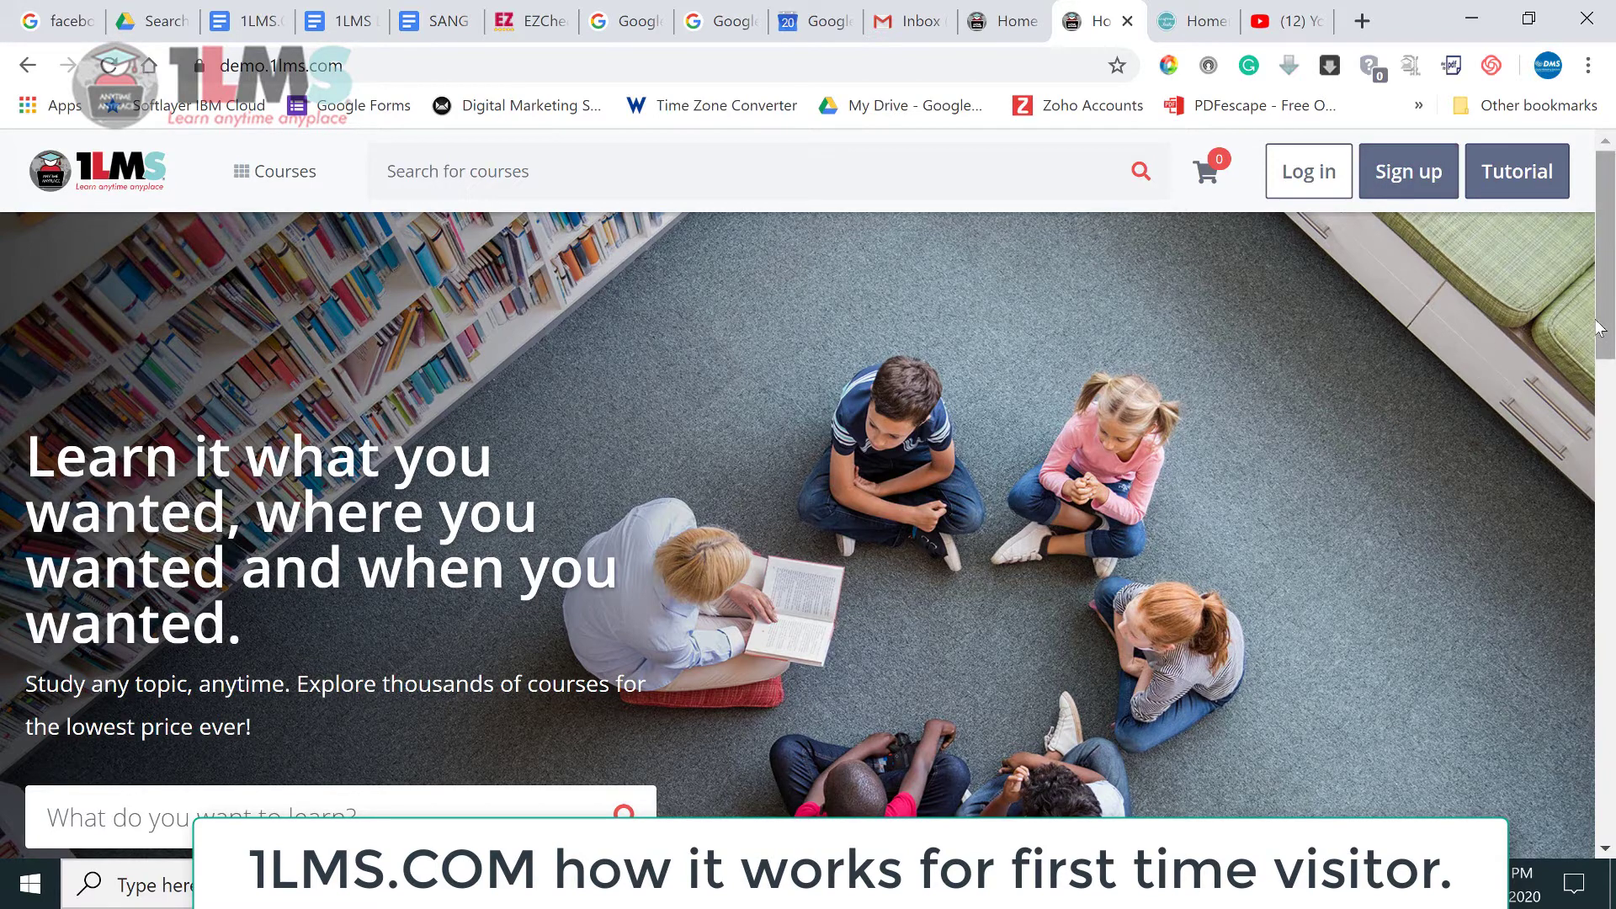
{"action": "scroll", "coordinate": [1597, 326], "scroll_direction": "down", "scroll_amount": 1}
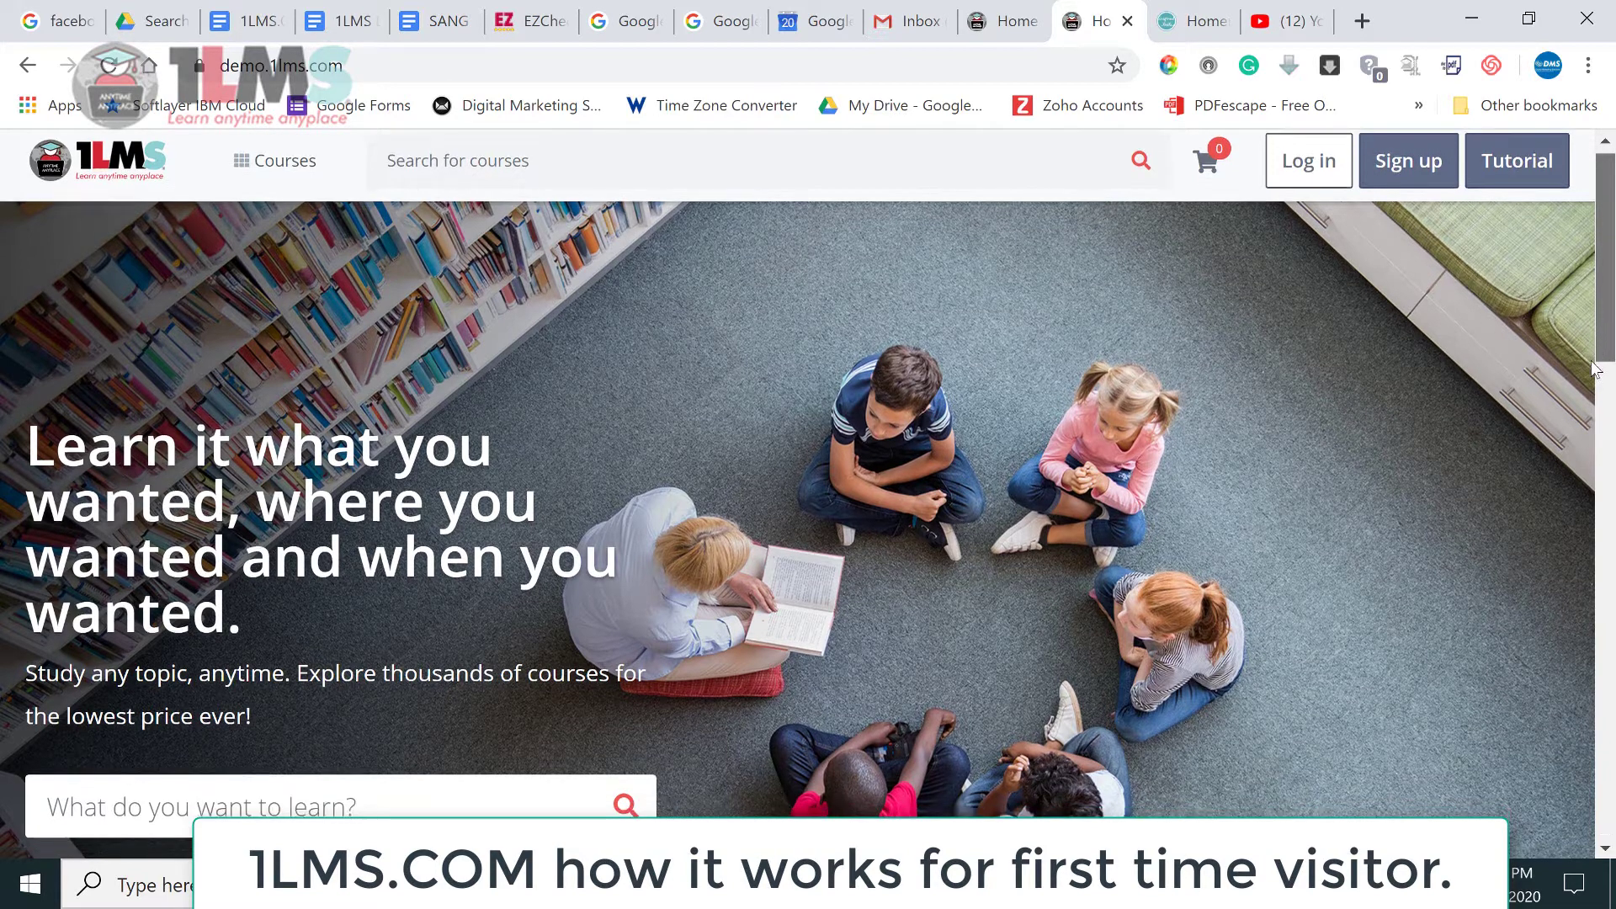
{"action": "scroll", "coordinate": [1577, 479], "scroll_direction": "down", "scroll_amount": 2}
{"action": "scroll", "coordinate": [1575, 514], "scroll_direction": "down", "scroll_amount": 2}
{"action": "scroll", "coordinate": [1573, 581], "scroll_direction": "down", "scroll_amount": 2}
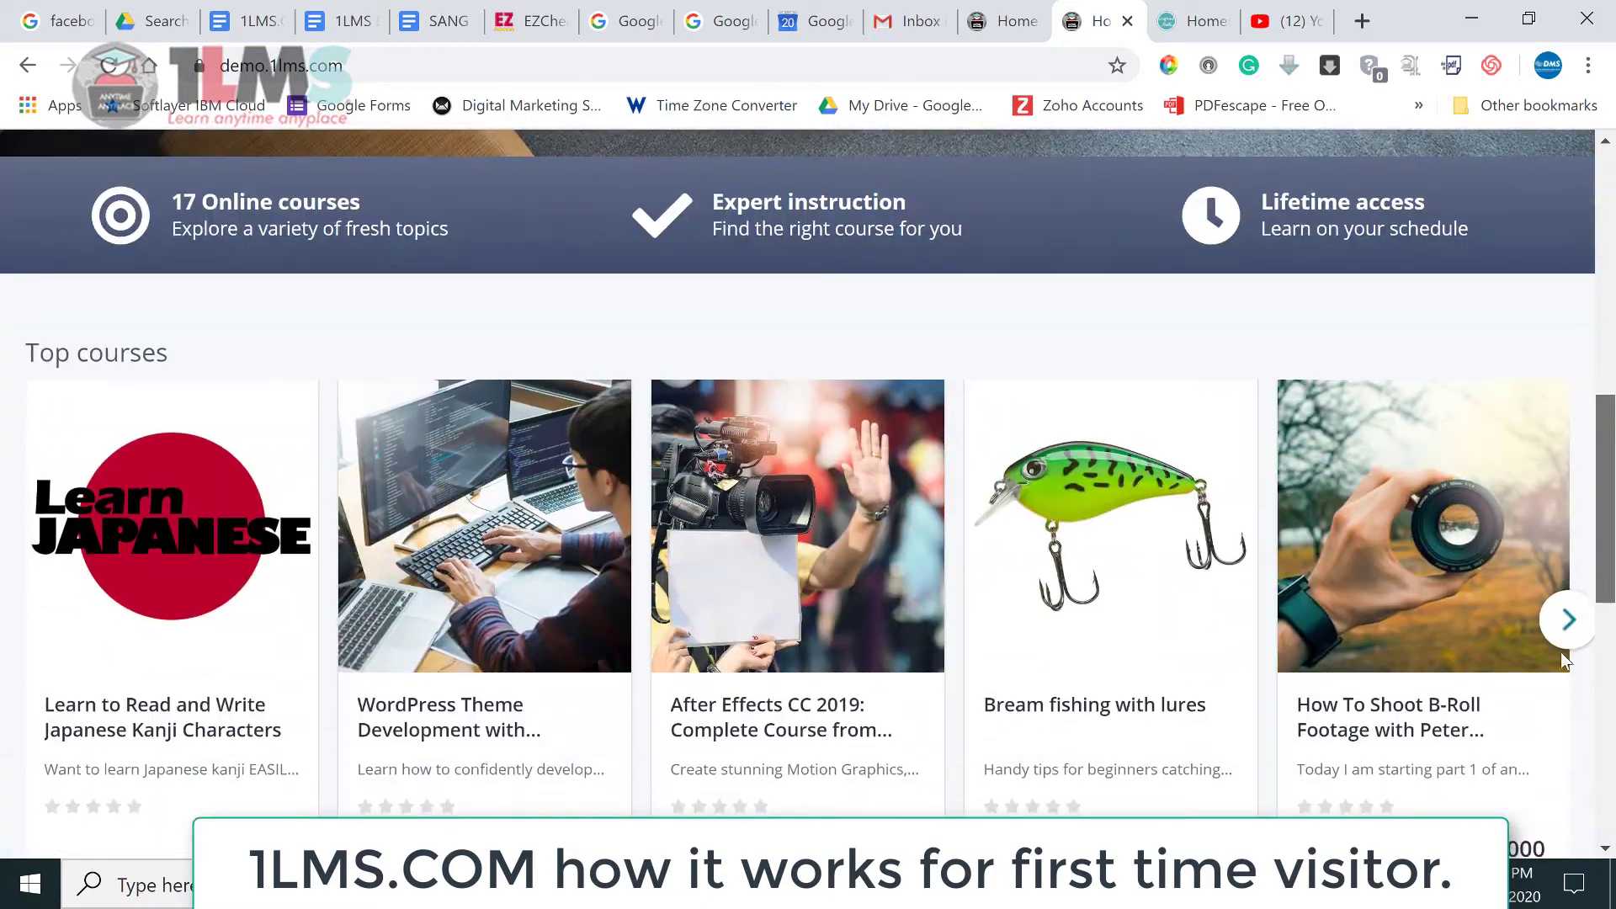
{"action": "scroll", "coordinate": [1562, 651], "scroll_direction": "down", "scroll_amount": 2}
{"action": "scroll", "coordinate": [1559, 682], "scroll_direction": "down", "scroll_amount": 1}
{"action": "scroll", "coordinate": [1555, 721], "scroll_direction": "down", "scroll_amount": 1}
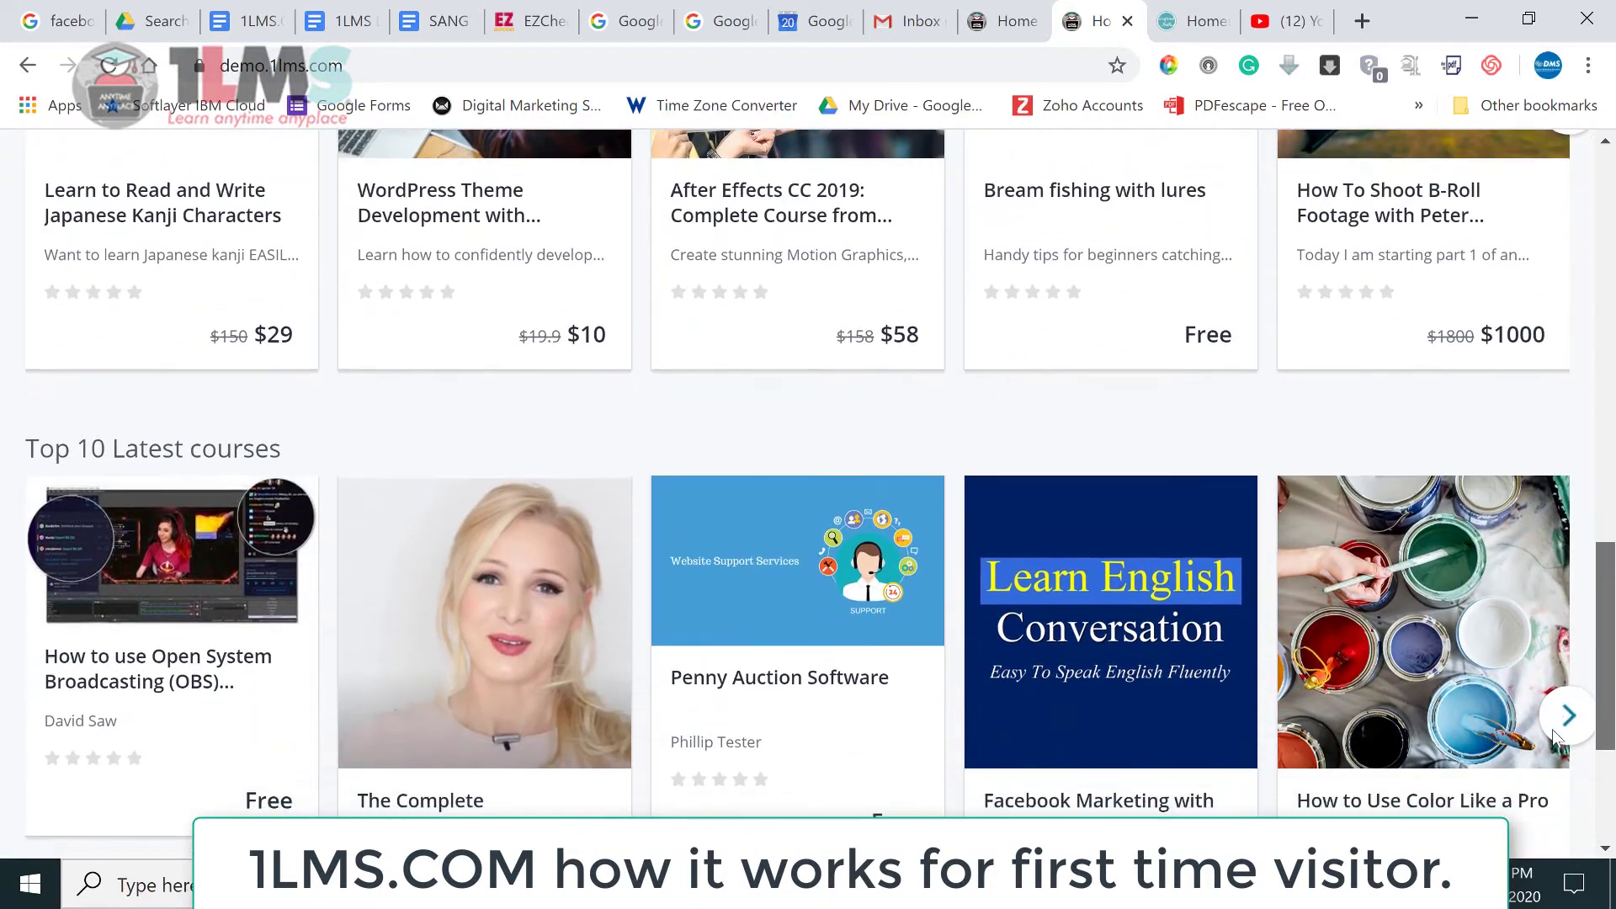
{"action": "scroll", "coordinate": [1552, 745], "scroll_direction": "down", "scroll_amount": 1}
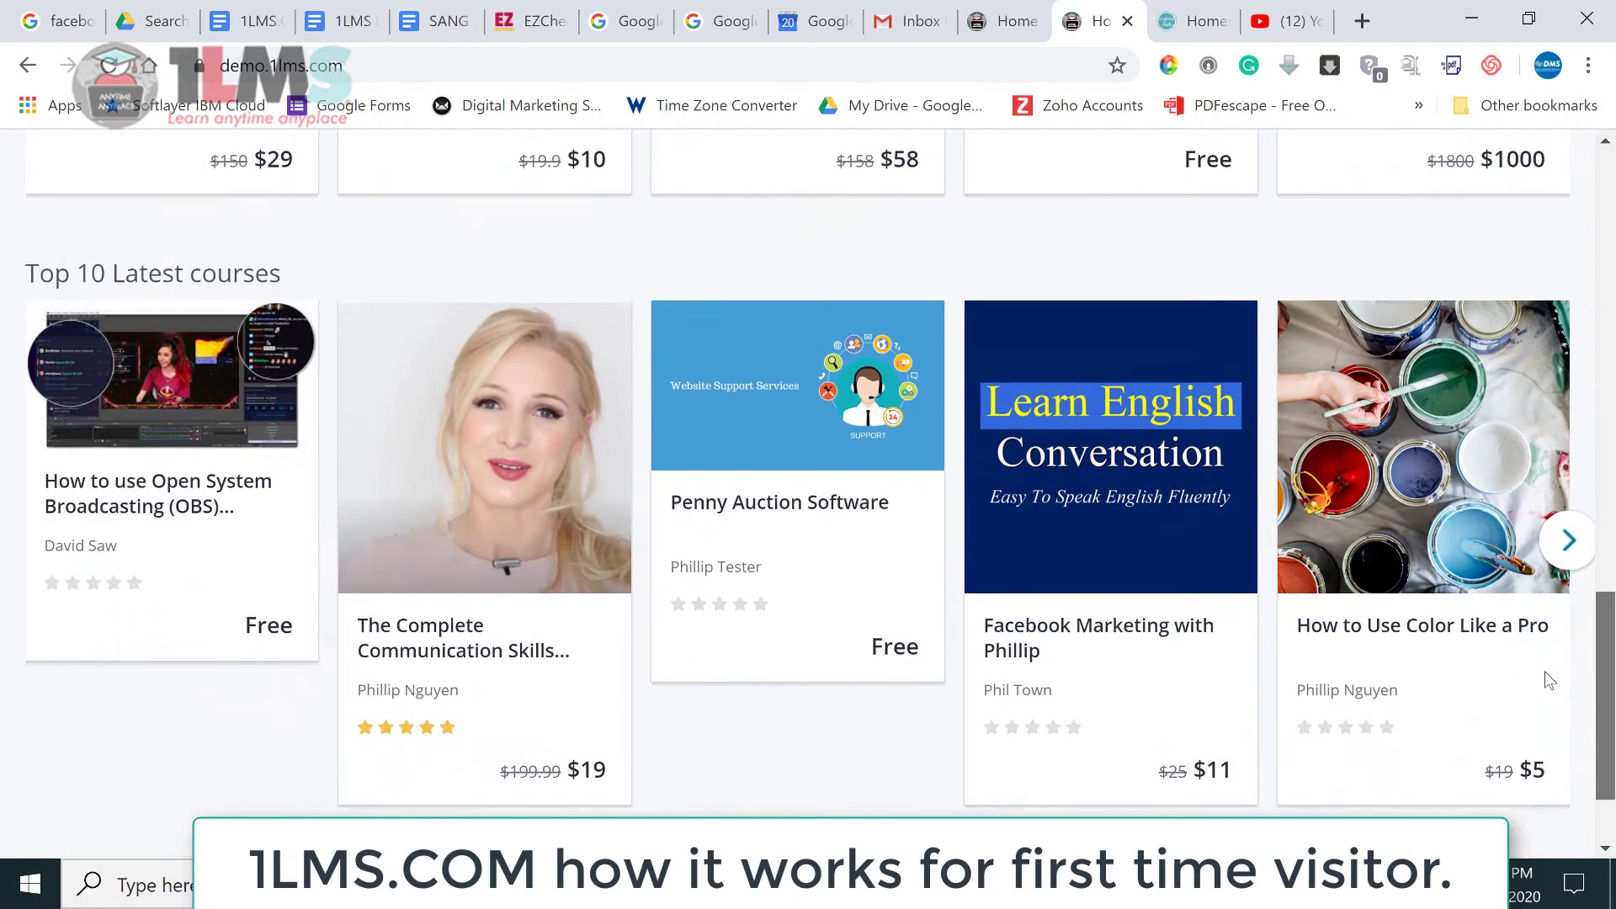
{"action": "scroll", "coordinate": [1534, 569], "scroll_direction": "up", "scroll_amount": 3}
{"action": "scroll", "coordinate": [1515, 417], "scroll_direction": "up", "scroll_amount": 3}
{"action": "scroll", "coordinate": [1503, 316], "scroll_direction": "up", "scroll_amount": 5}
{"action": "scroll", "coordinate": [1497, 278], "scroll_direction": "up", "scroll_amount": 1}
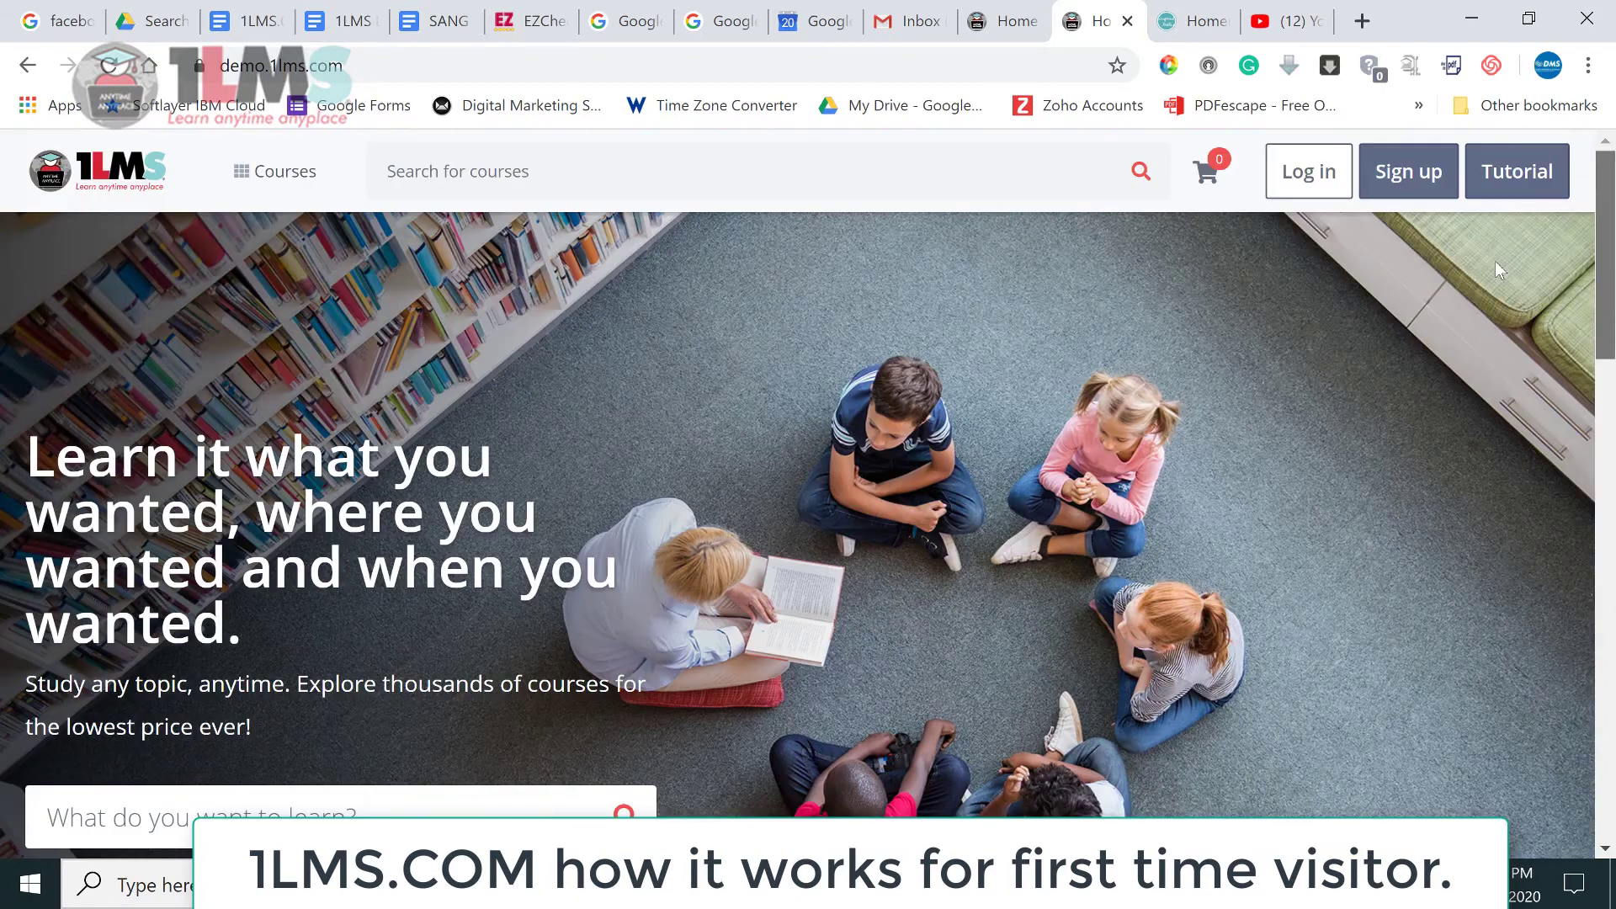